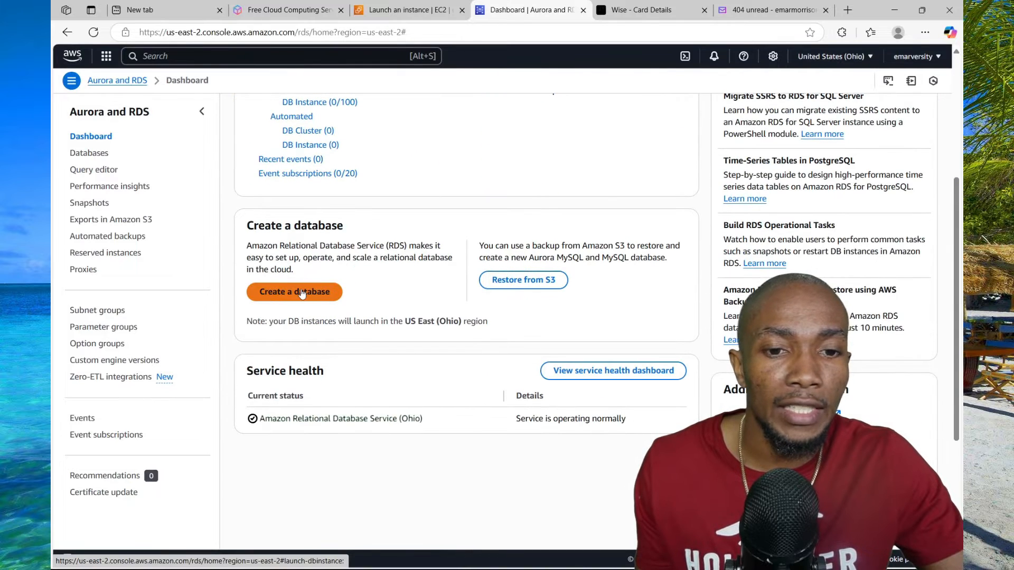
Start creating a database with the Microsoft SQL Server engine and engine version SQL Server 2022 16.00.4185.3.v1
left_click(301, 293)
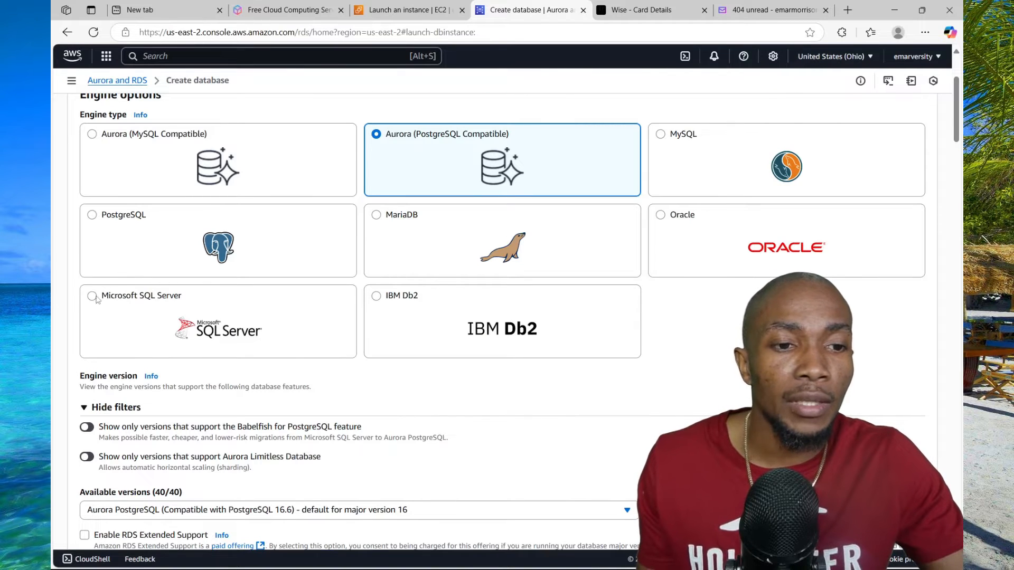
left_click(92, 297)
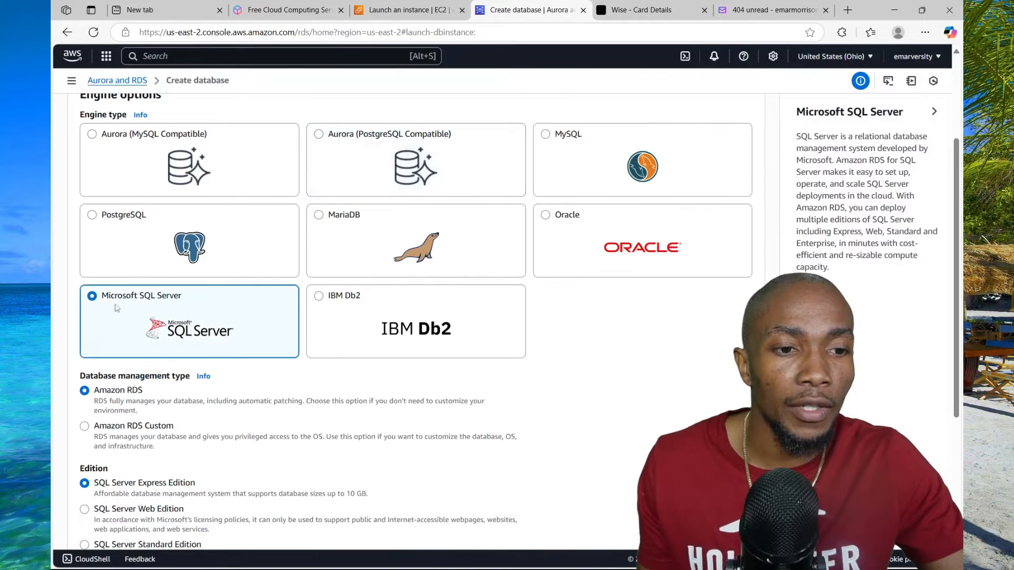
scroll(109, 285, "down", 6)
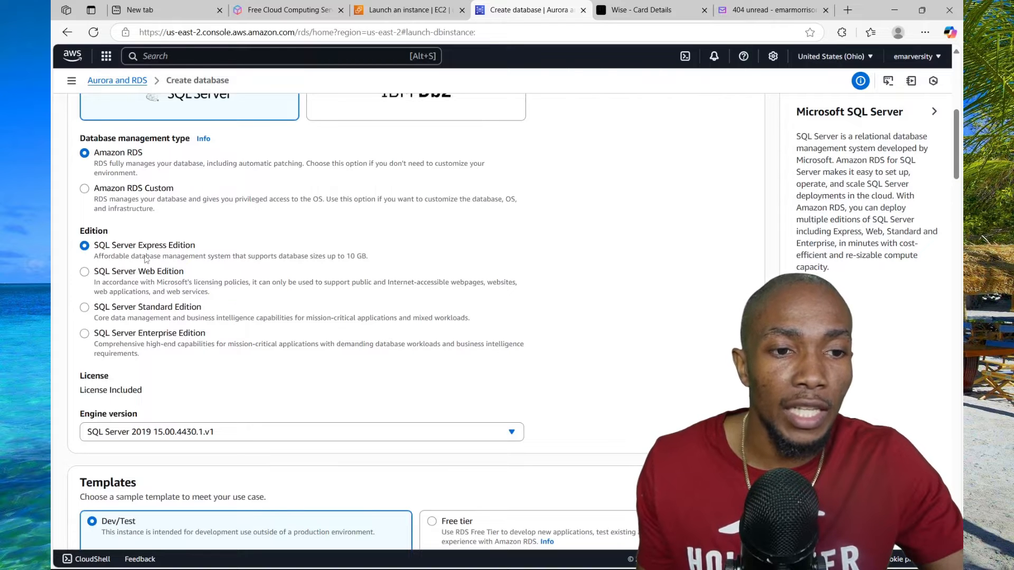
scroll(147, 258, "down", 3)
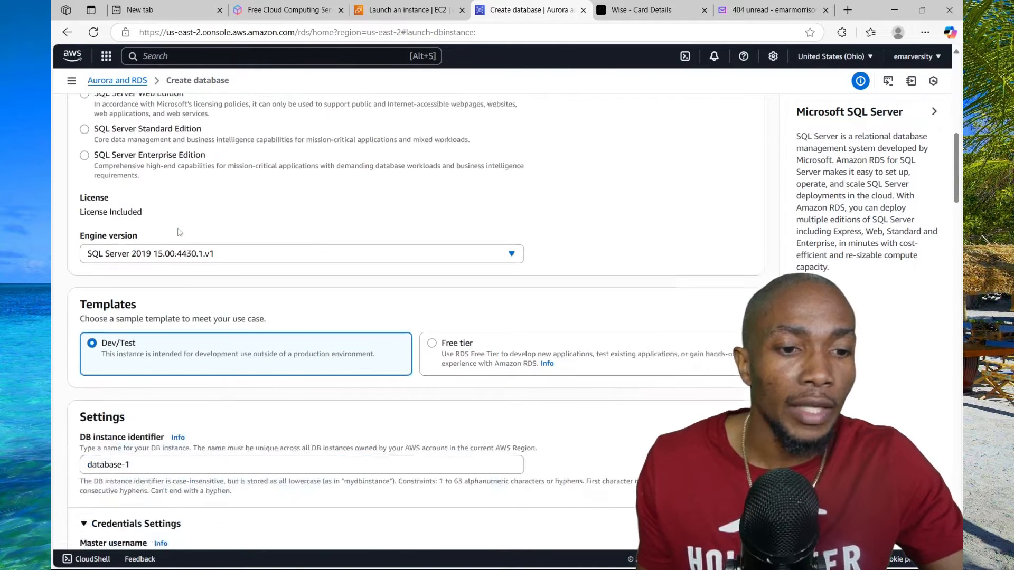
left_click(512, 255)
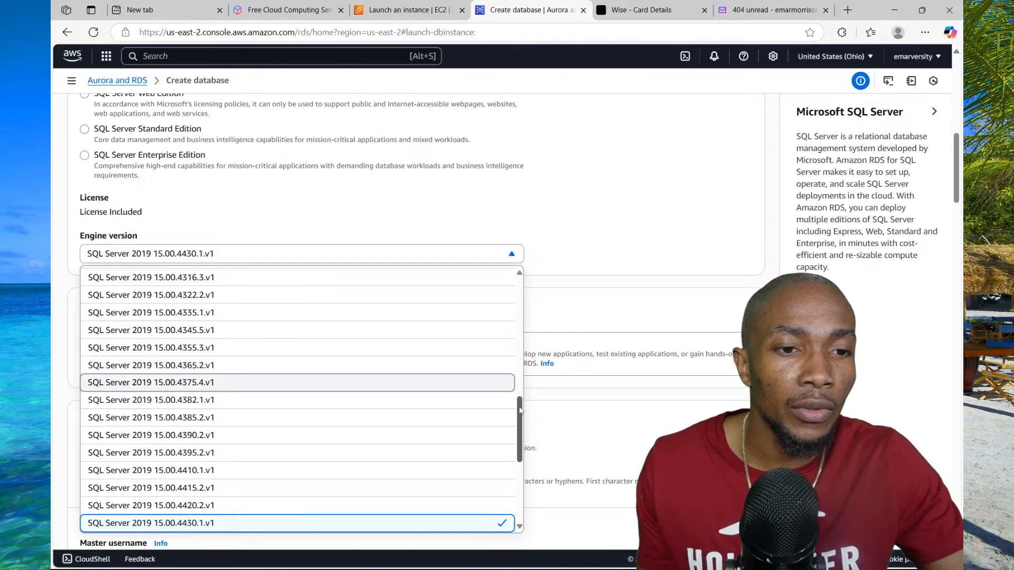
left_click_drag(521, 415, 519, 467)
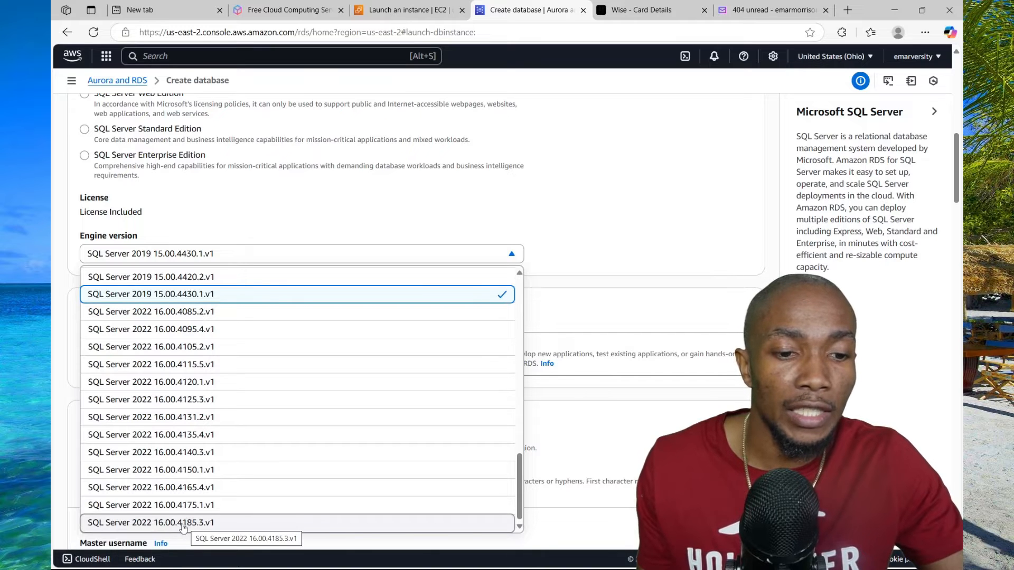
left_click(182, 522)
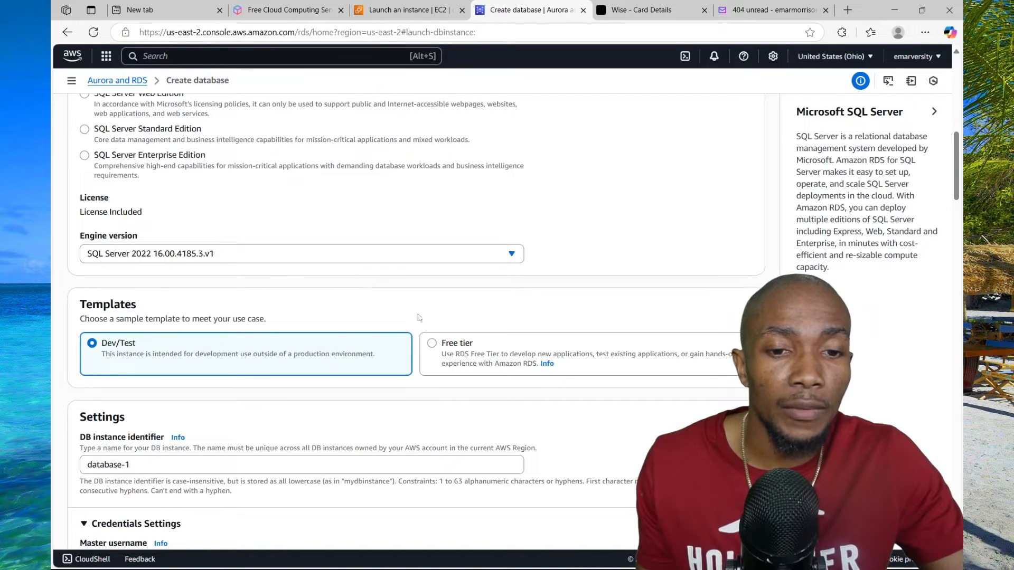
Choose the Free tier template and set the DB instance identifier to dpa
left_click(432, 344)
left_click_drag(133, 464, 79, 472)
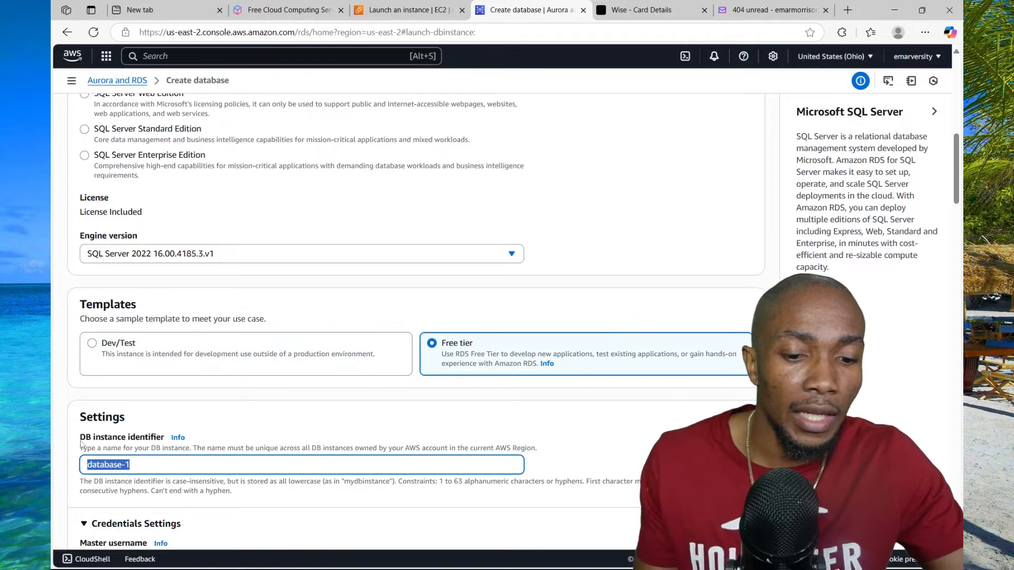
type("dpa")
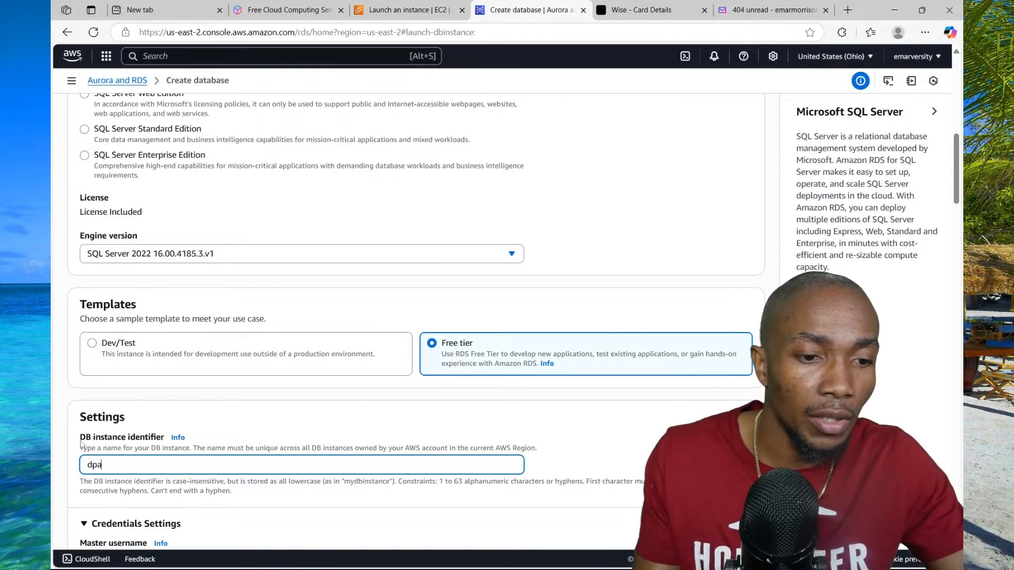
left_click(270, 421)
Fill in the self-managed master password and its confirmation in the credentials settings
scroll(274, 405, "down", 5)
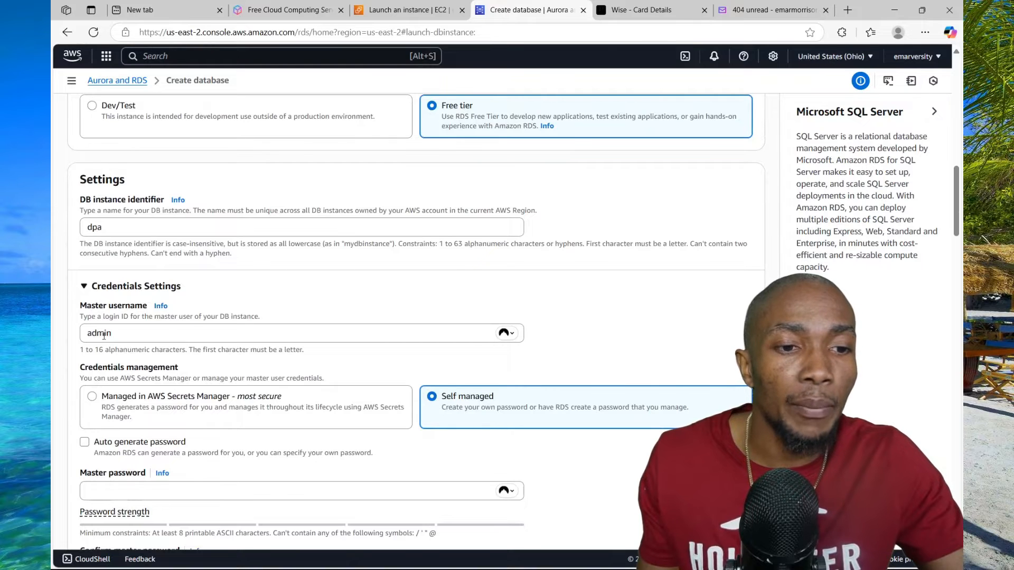
scroll(308, 364, "down", 3)
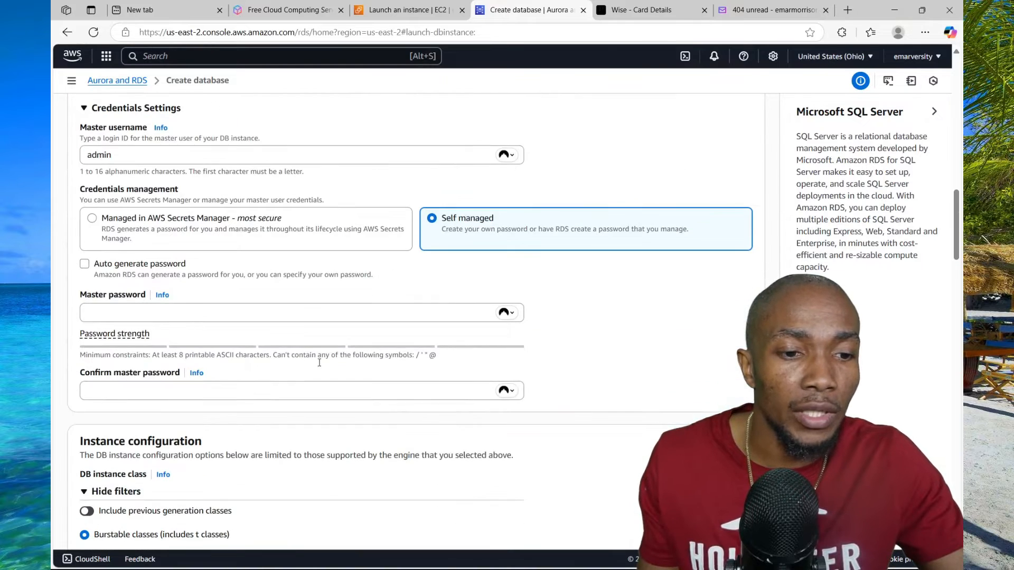
left_click(609, 374)
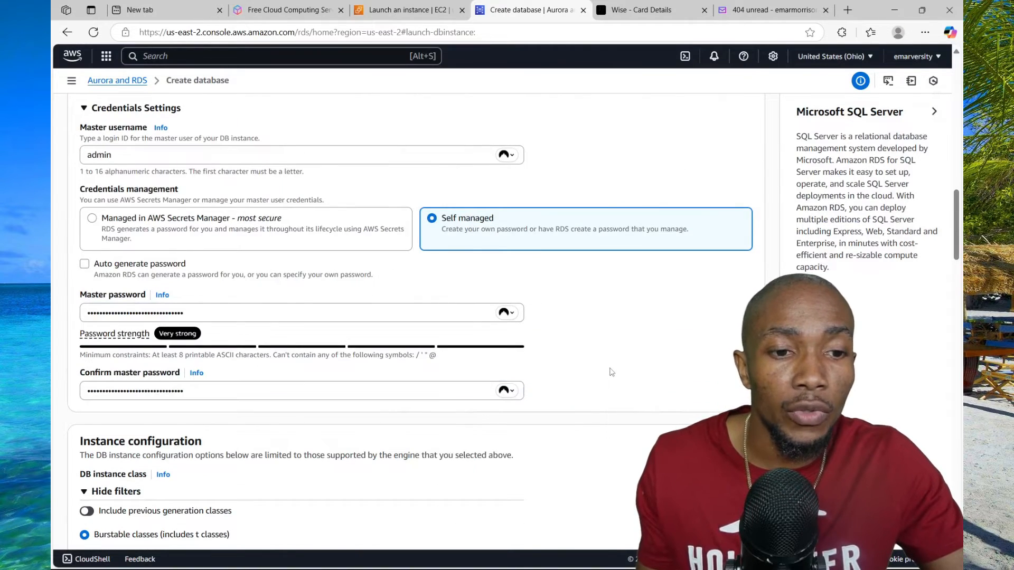
Look at the available storage types for the database instance
scroll(612, 372, "down", 5)
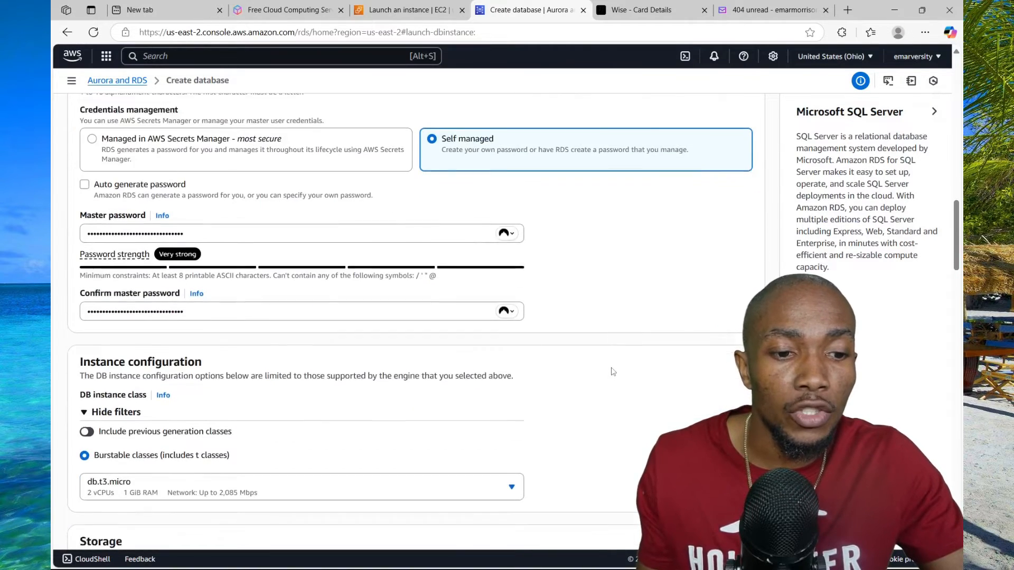
scroll(614, 362, "down", 4)
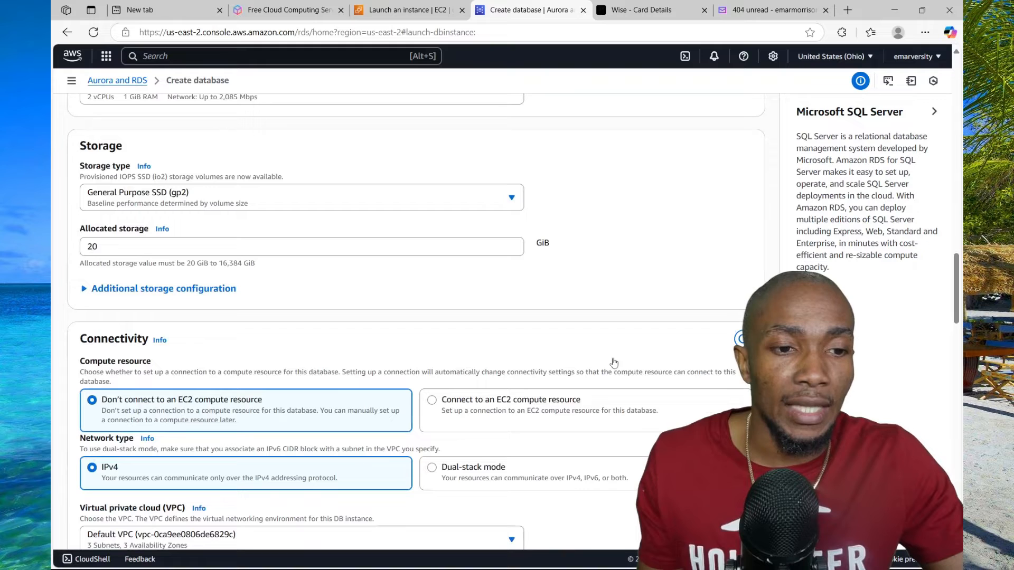
left_click(512, 199)
left_click(514, 200)
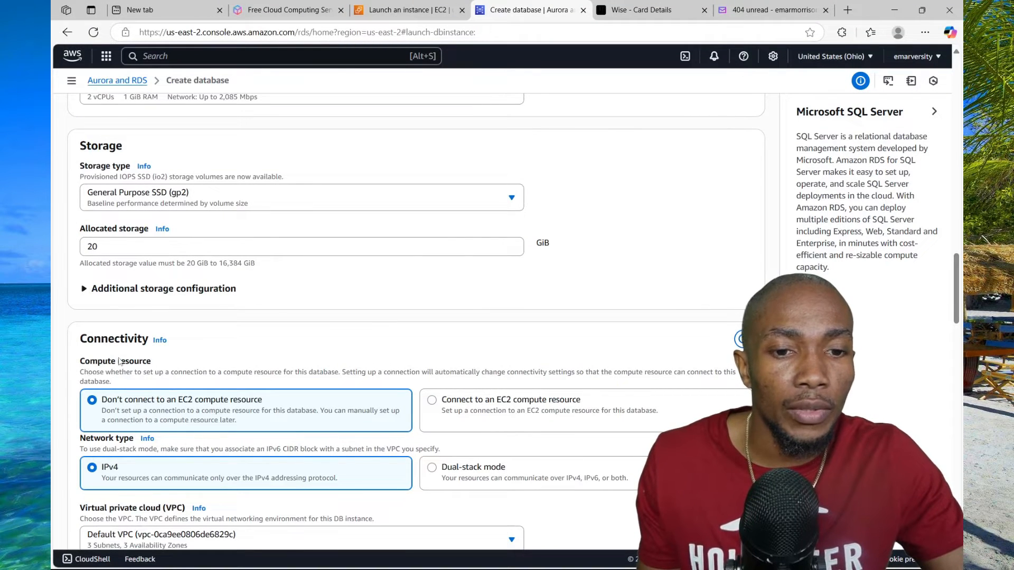
Set the database to connect to an EC2 compute resource and choose the dpa instance
scroll(338, 328, "down", 1)
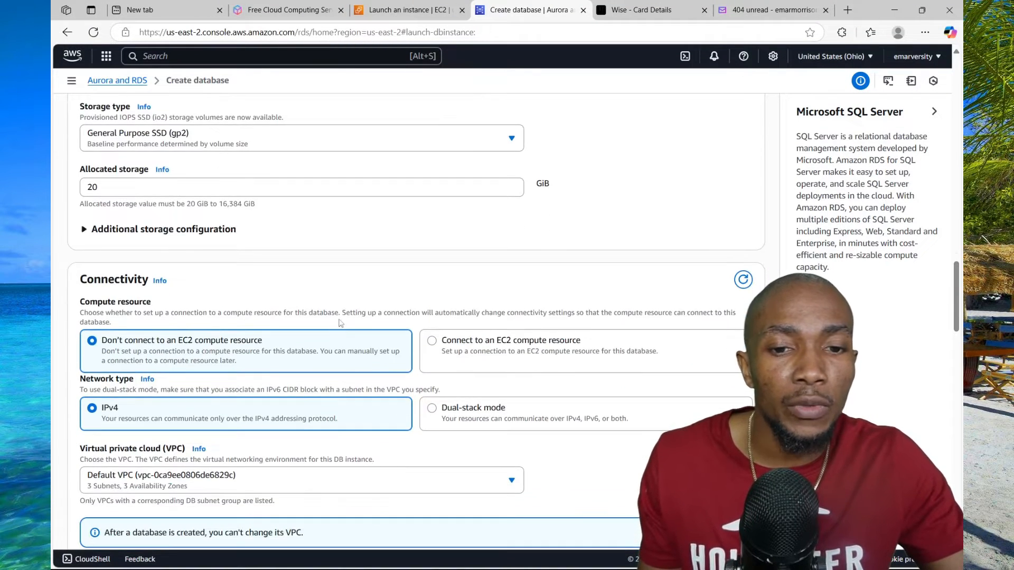
scroll(340, 303, "down", 2)
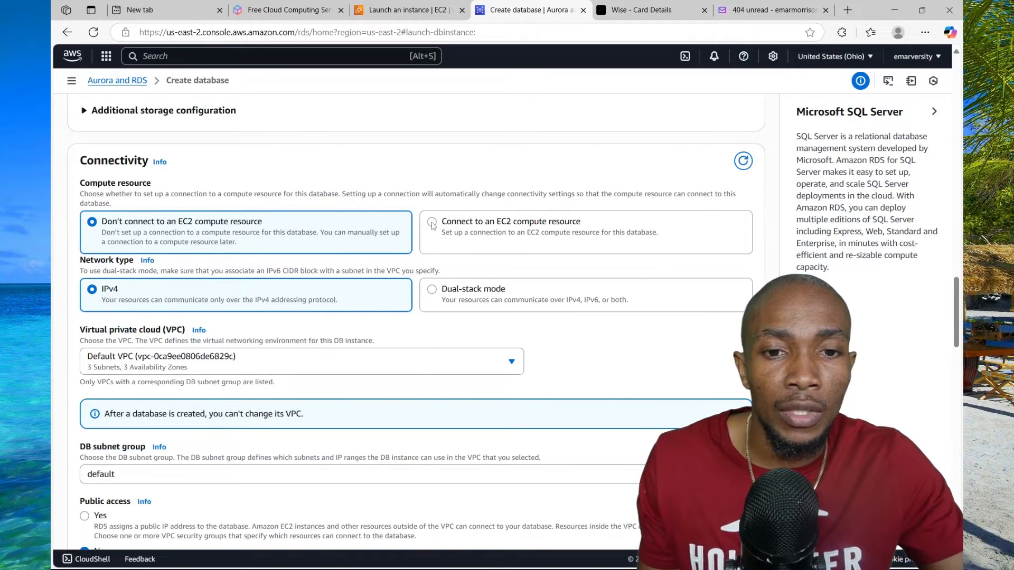
left_click(433, 222)
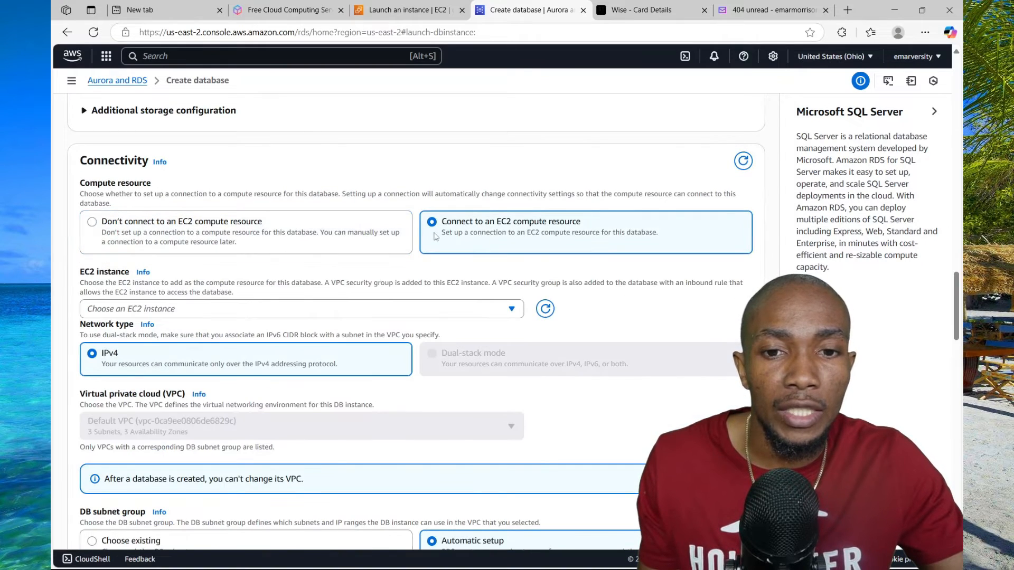
left_click(510, 309)
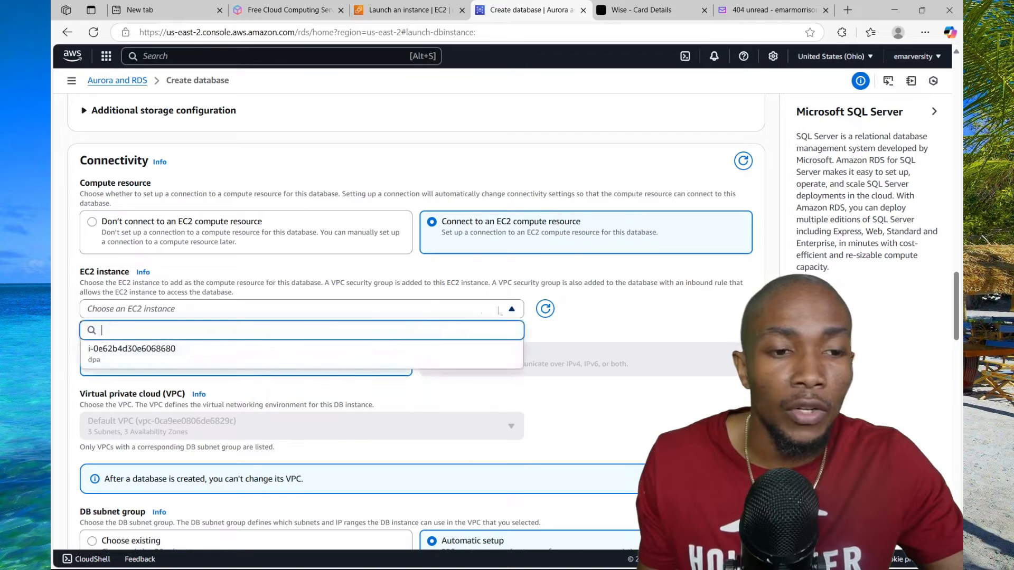
left_click(126, 357)
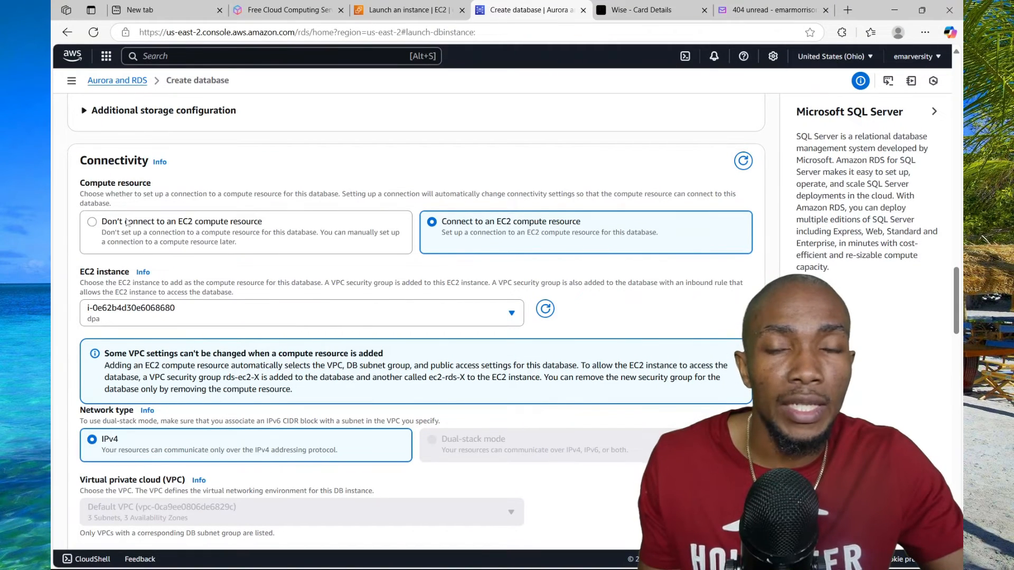
Try the Microsoft SQL Server Windows authentication option and turn it back off
scroll(183, 228, "down", 9)
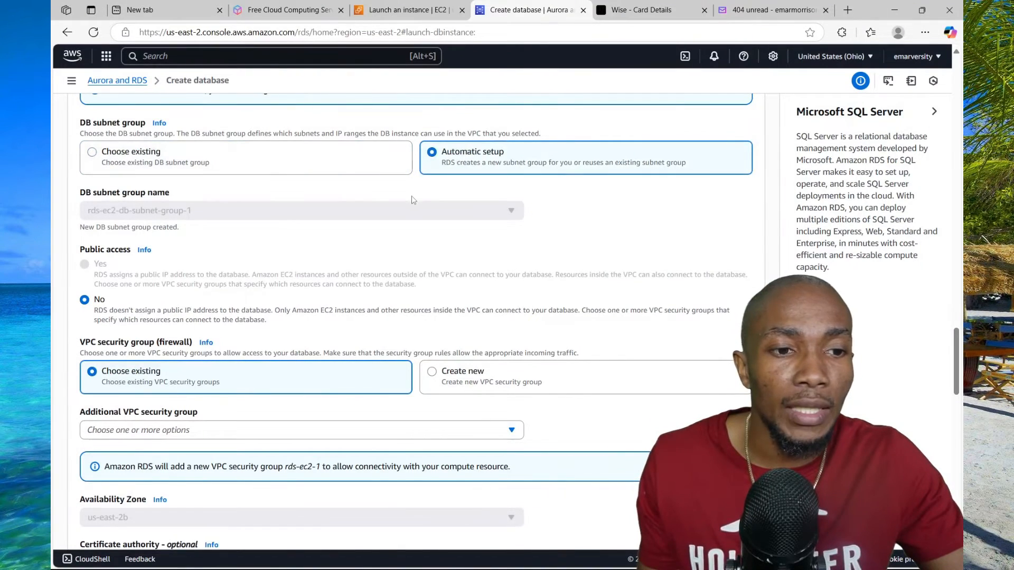
scroll(413, 200, "down", 1)
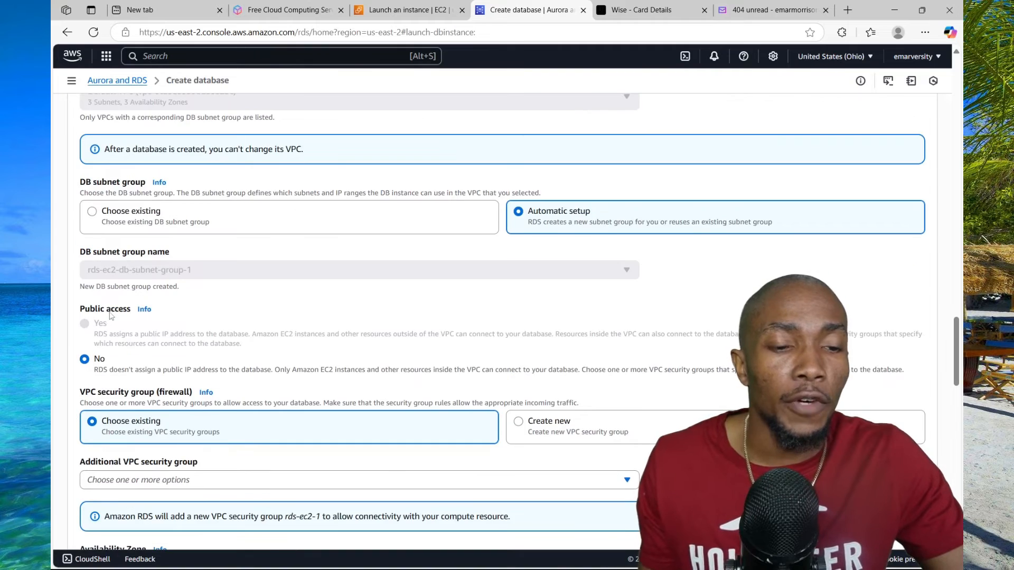
scroll(95, 314, "down", 1)
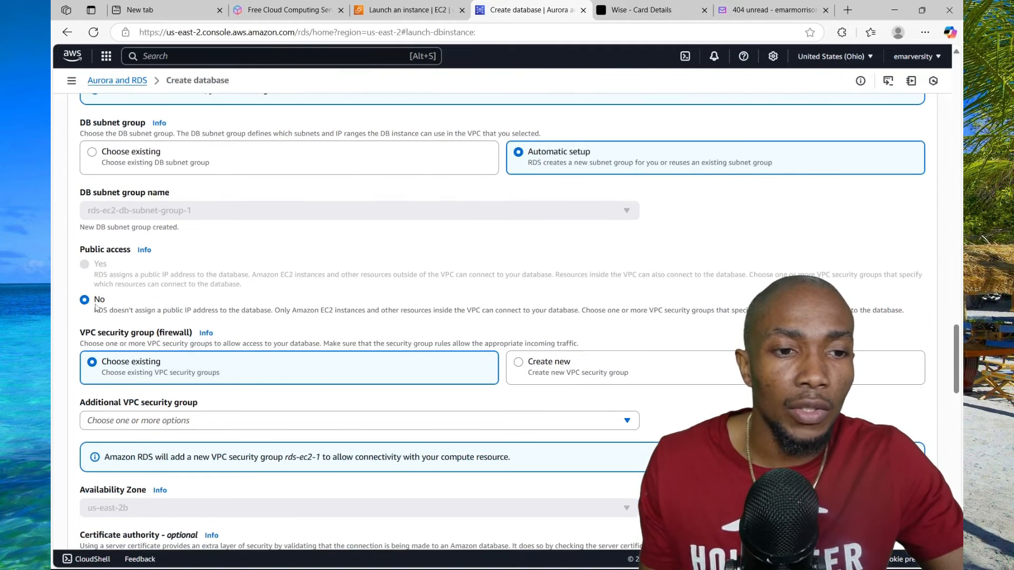
scroll(90, 307, "down", 2)
scroll(220, 224, "down", 5)
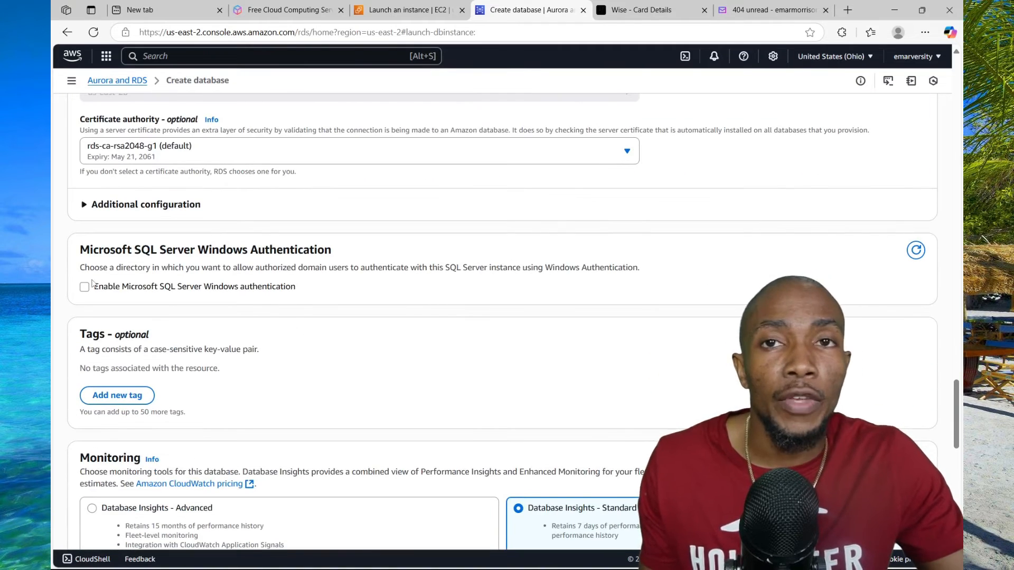
left_click(89, 289)
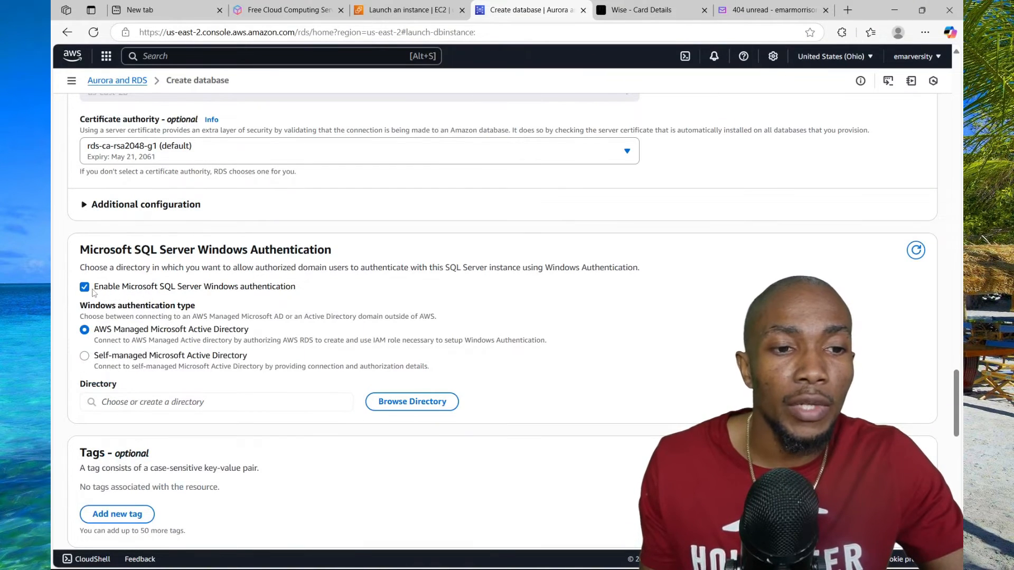
left_click(85, 287)
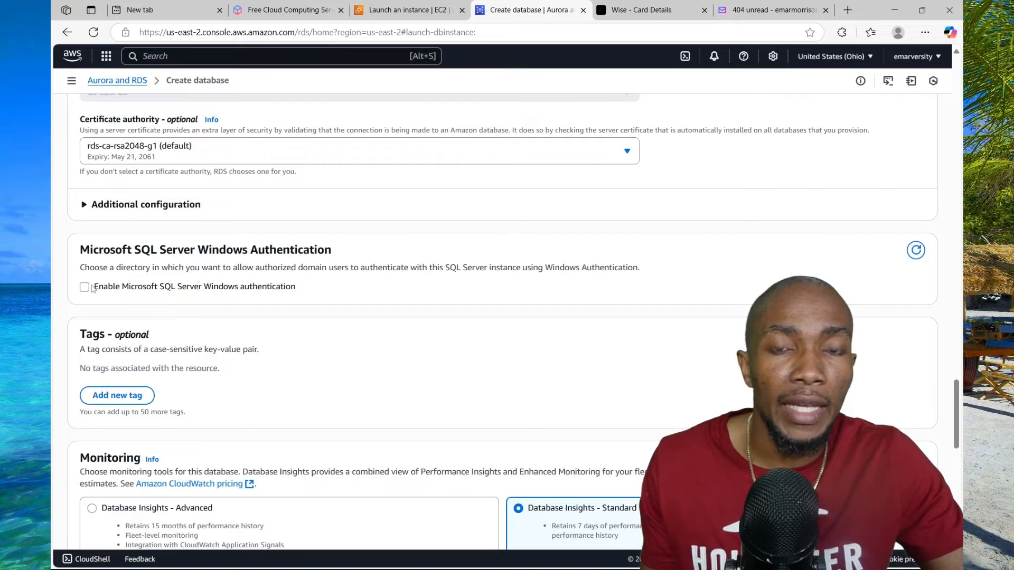
Add a tag to the database with the key DEV and the value DEV
scroll(189, 268, "down", 3)
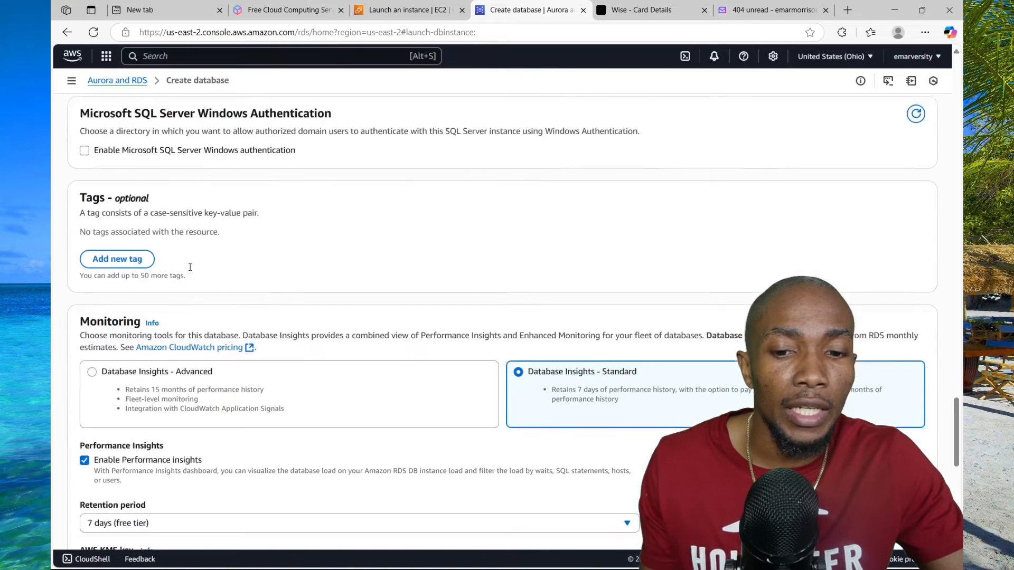
left_click(119, 223)
type("DEV")
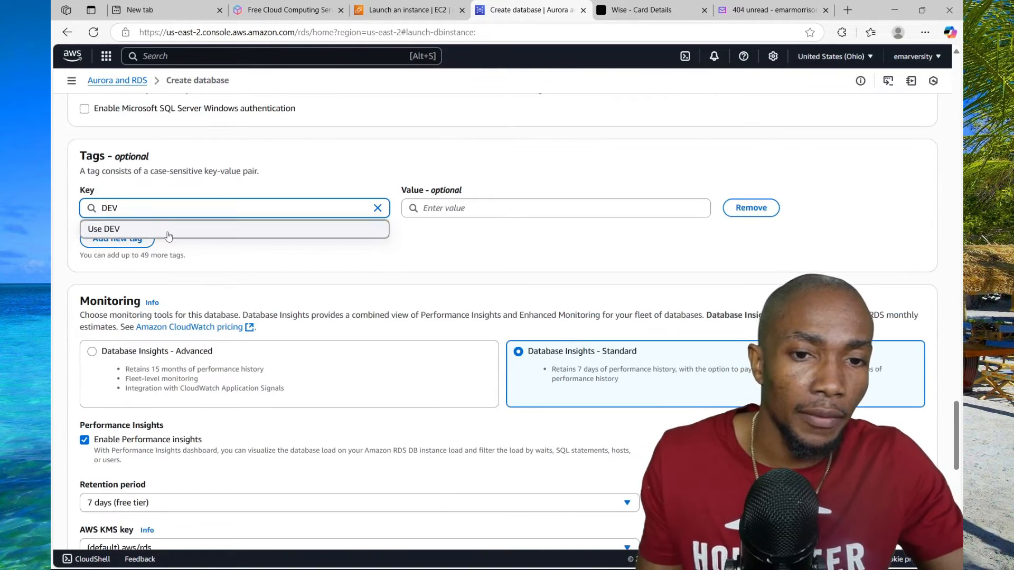
left_click(447, 211)
type("DEV")
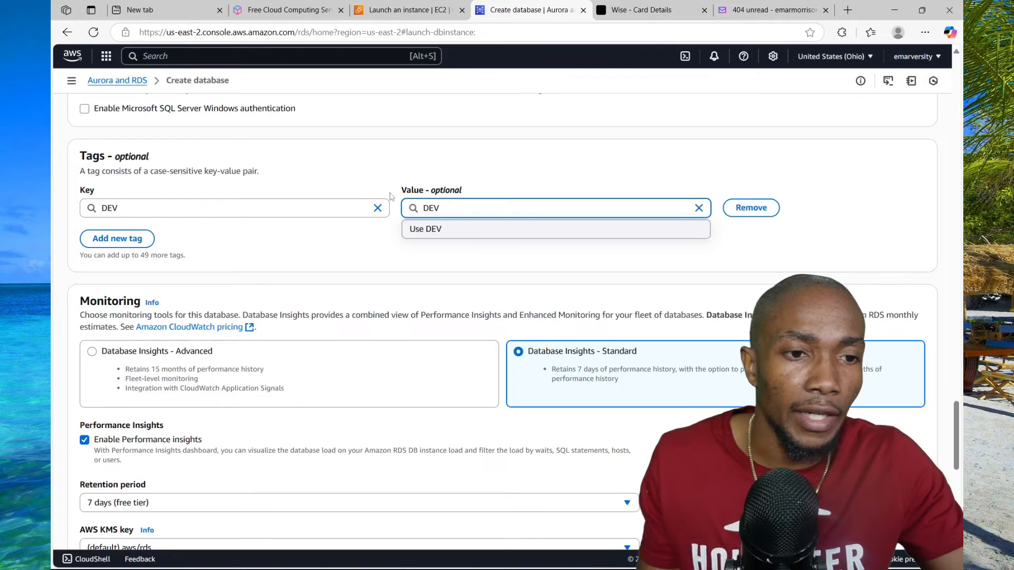
Go through the remaining monitoring settings, leaving them at their defaults, and create the database
scroll(449, 242, "down", 2)
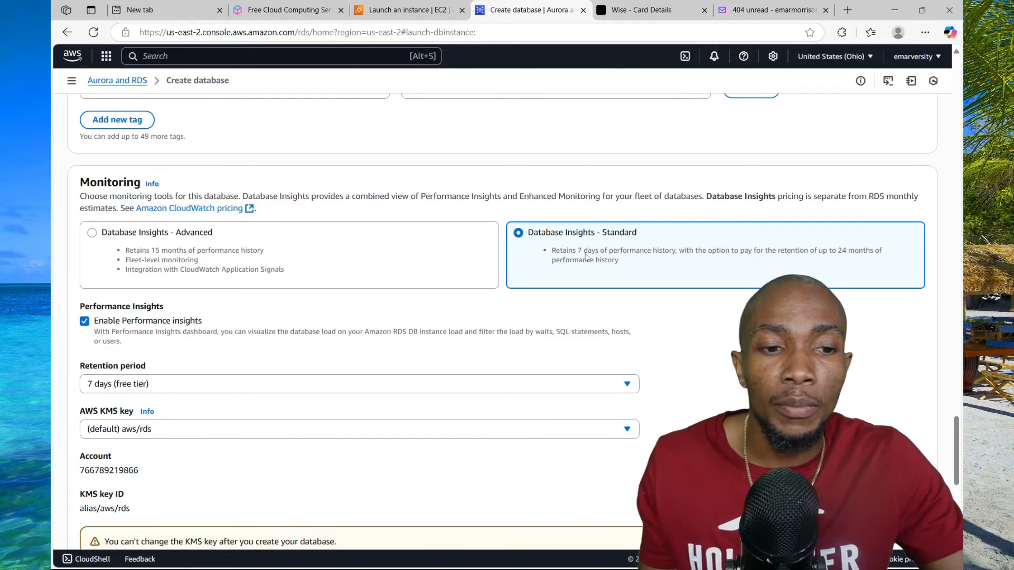
scroll(586, 257, "down", 1)
scroll(588, 256, "down", 6)
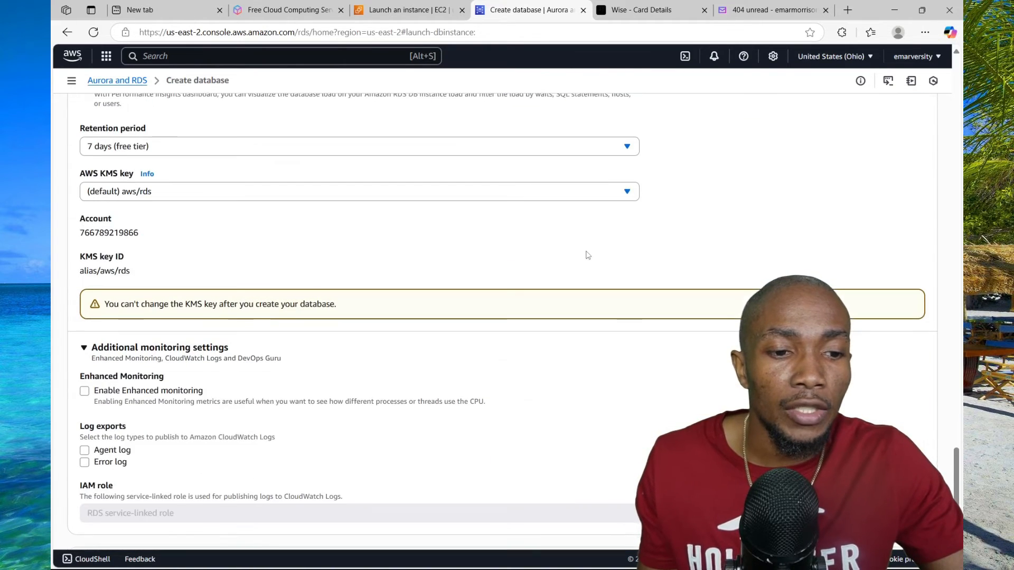
scroll(586, 251, "down", 2)
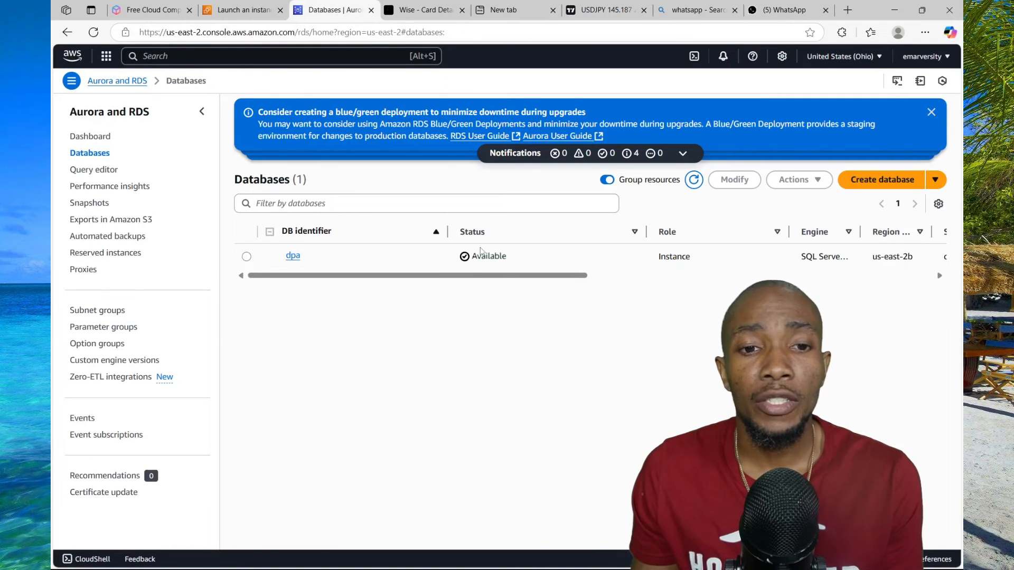
Open the details of the dpa database and copy its endpoint
left_click(292, 257)
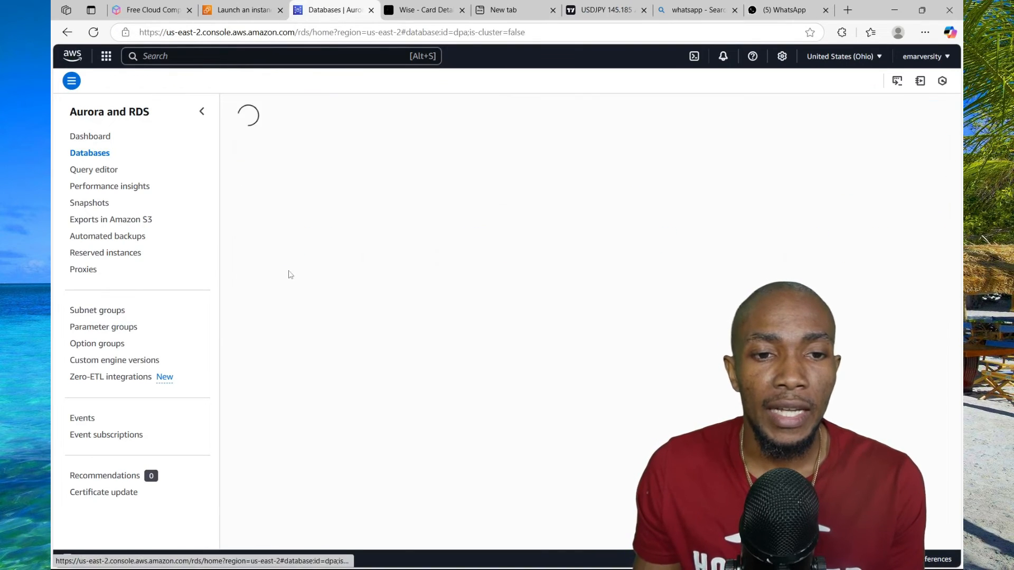
left_click(254, 361)
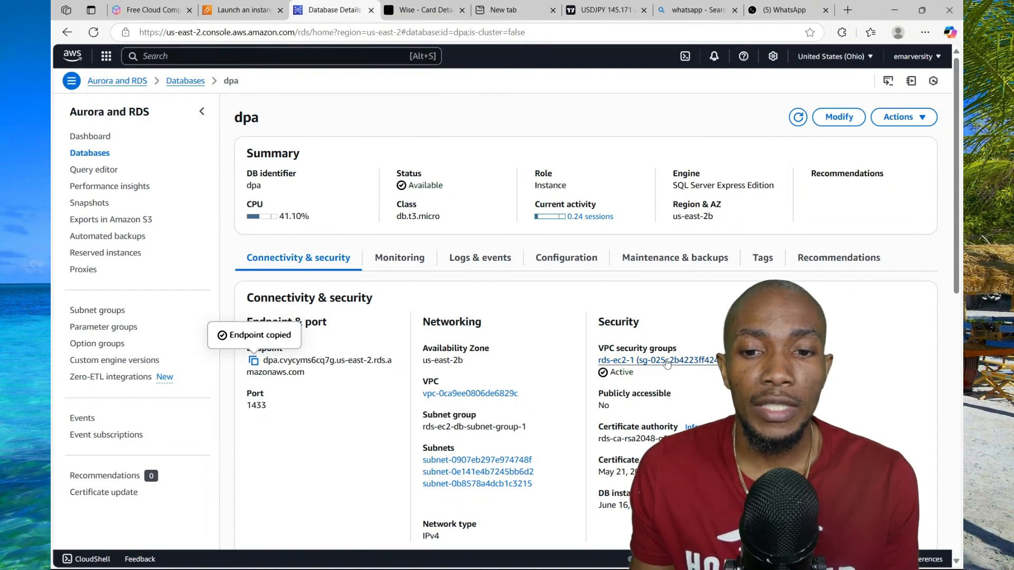
Add a Custom TCP inbound rule with My IP as source to the database's rds-ec2-1 security group and save the rules
left_click(667, 360)
left_click(388, 193)
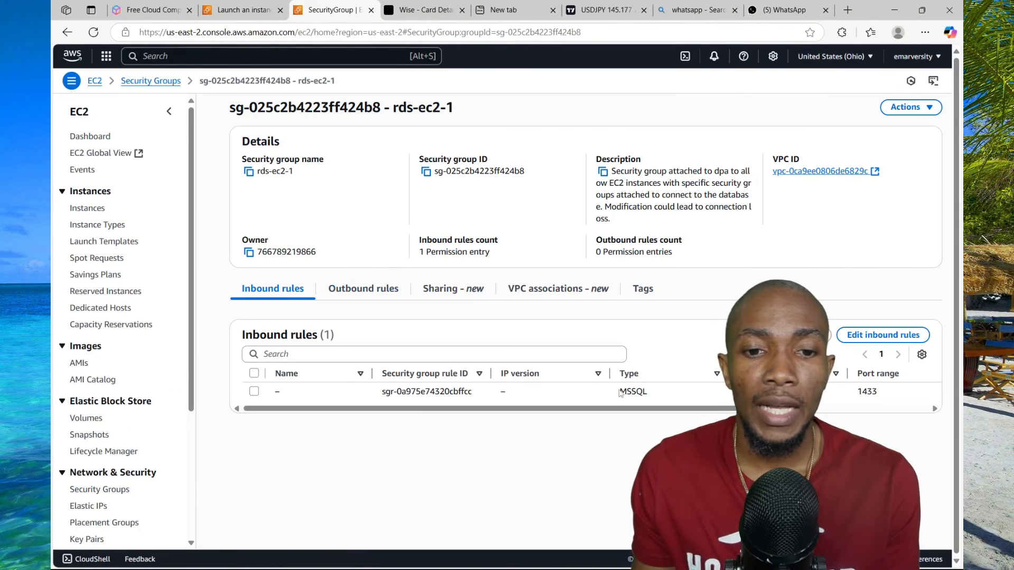
left_click(867, 341)
left_click(131, 264)
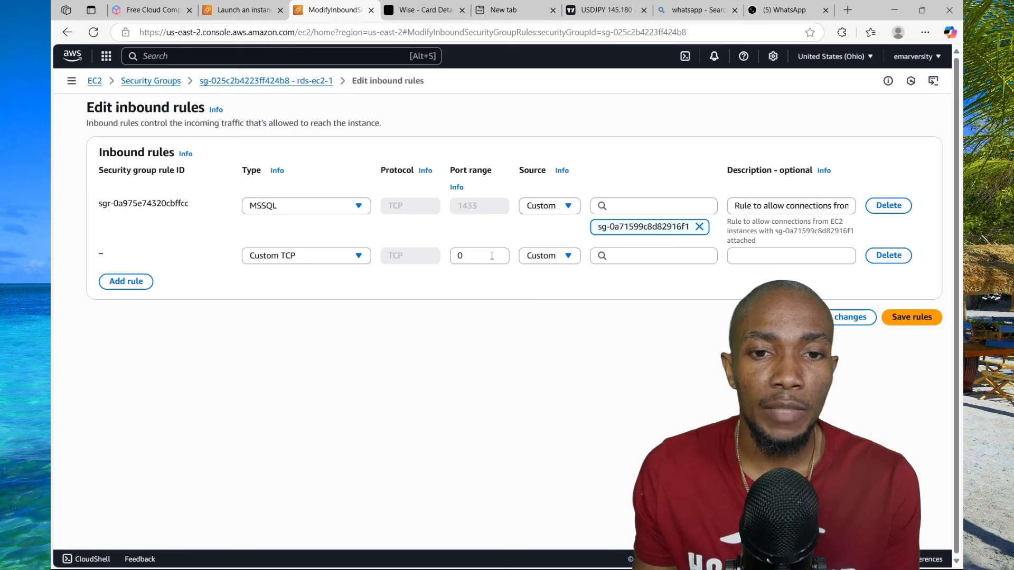
left_click(549, 255)
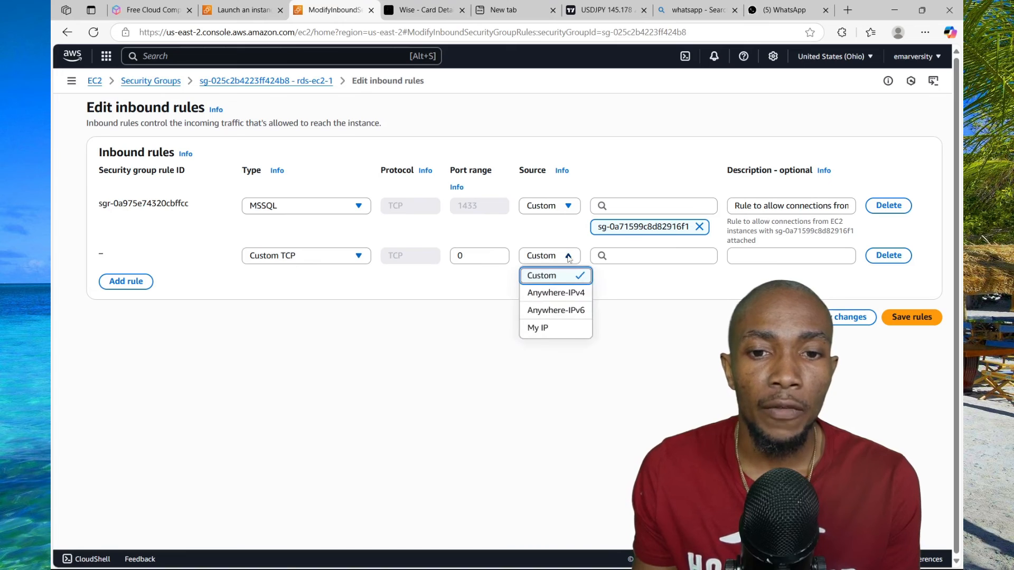
left_click(547, 328)
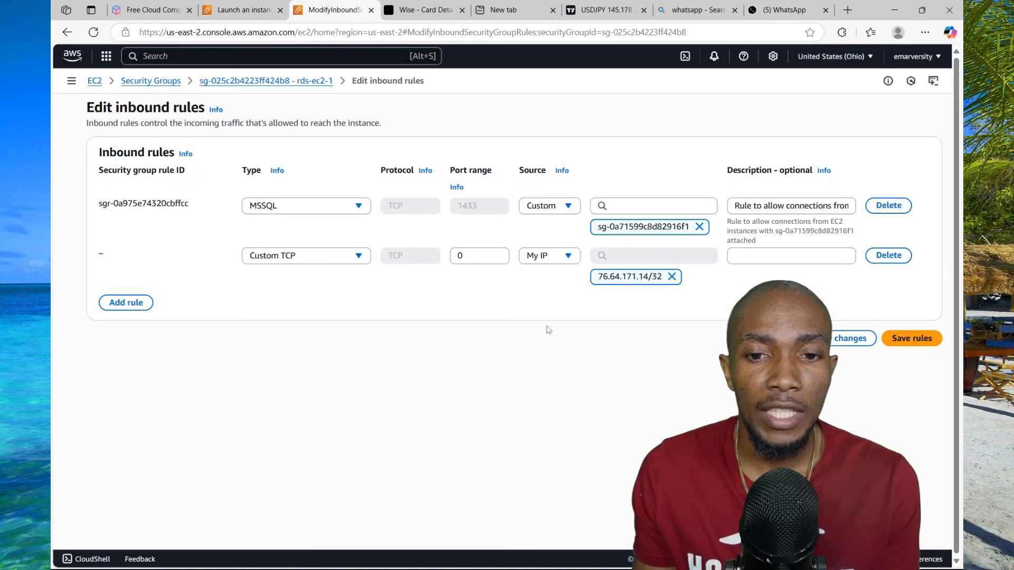
left_click(901, 342)
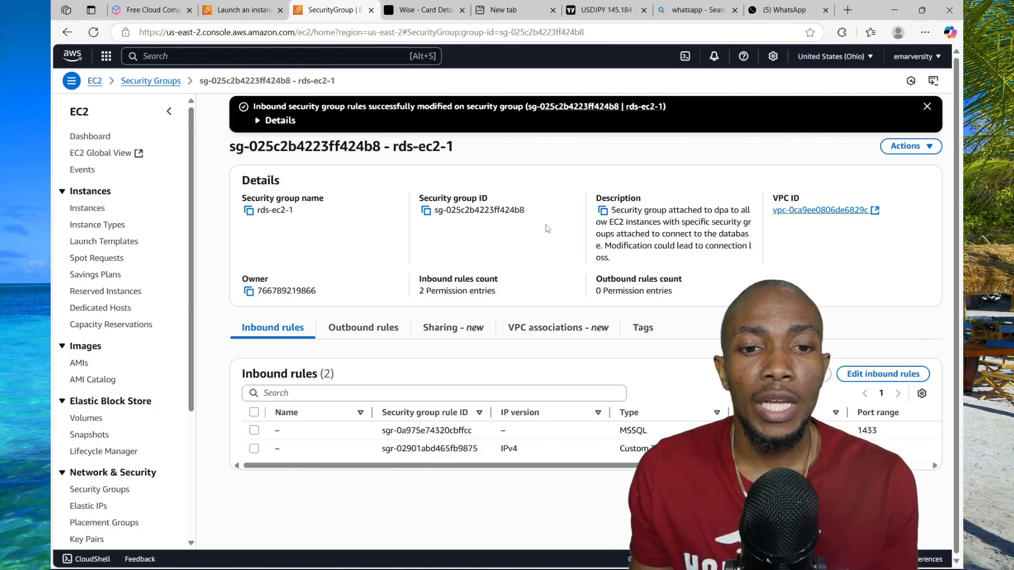